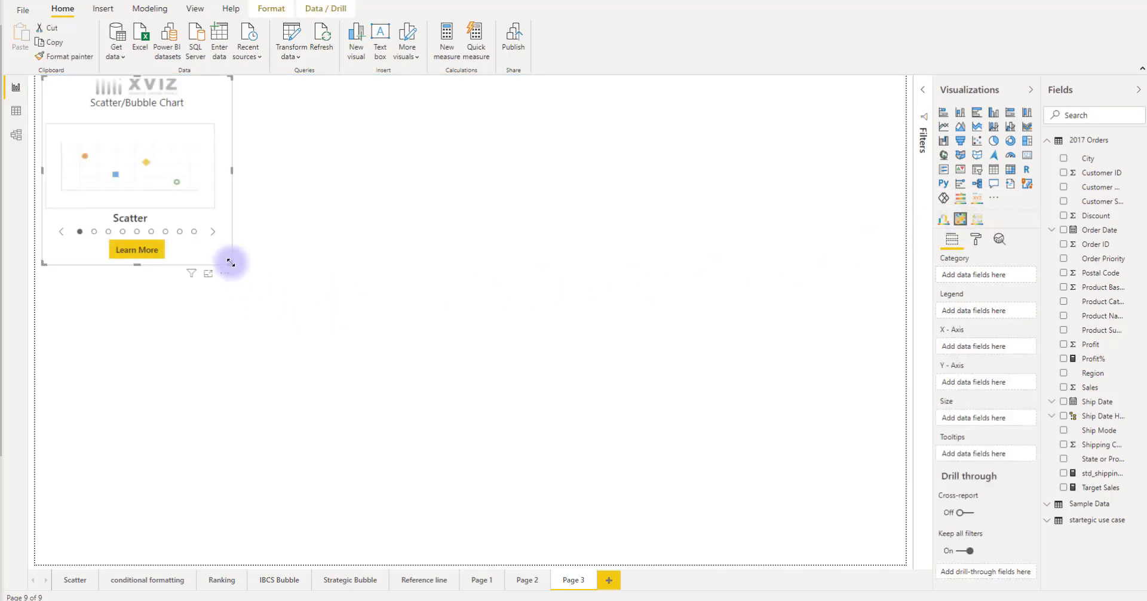
- Enlarge the xViz Scatter/Bubble visual to fill the report canvas
drag(231, 262, 732, 554)
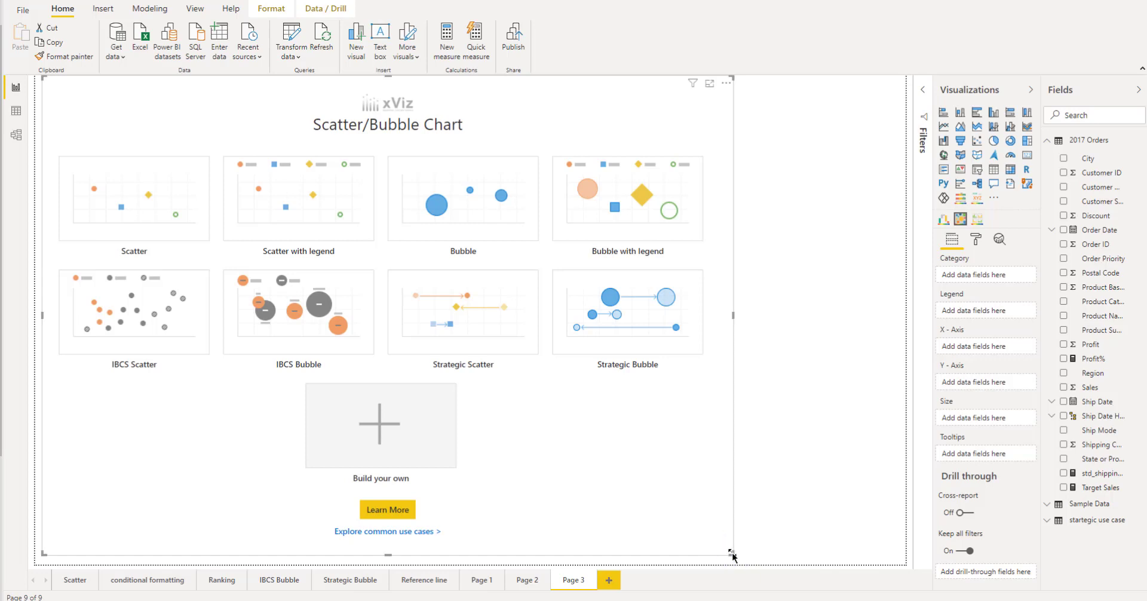
click(733, 555)
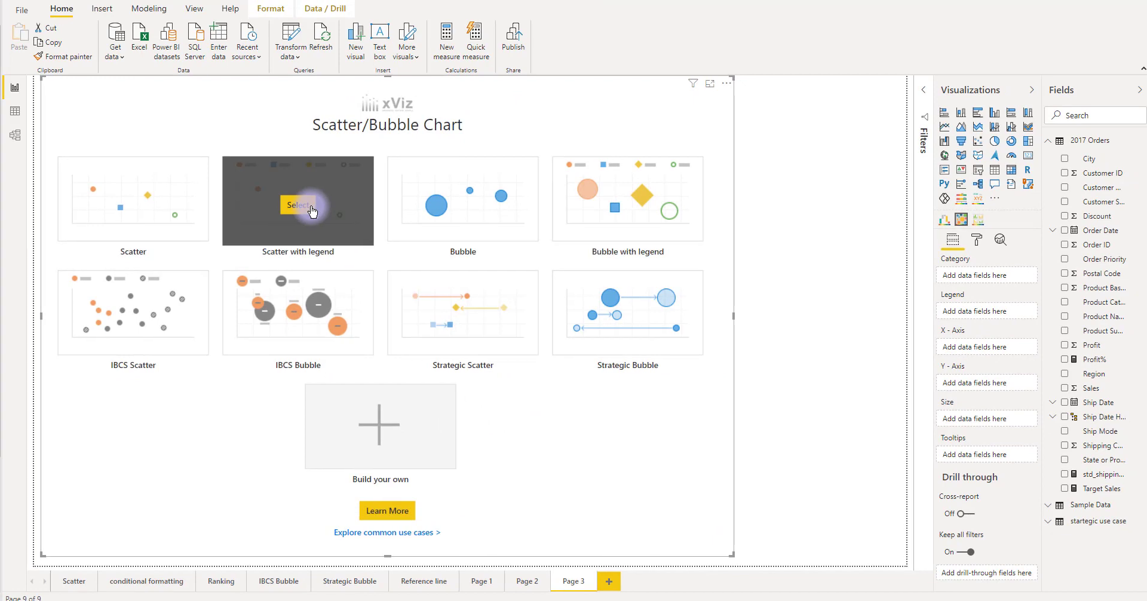
- Build a Scatter with legend: Product Category legend, Sub-Category category, Profit% vs Sales, Shipping Cost size
click(298, 205)
drag(1118, 308, 996, 278)
drag(1093, 359, 1011, 391)
drag(1091, 387, 974, 354)
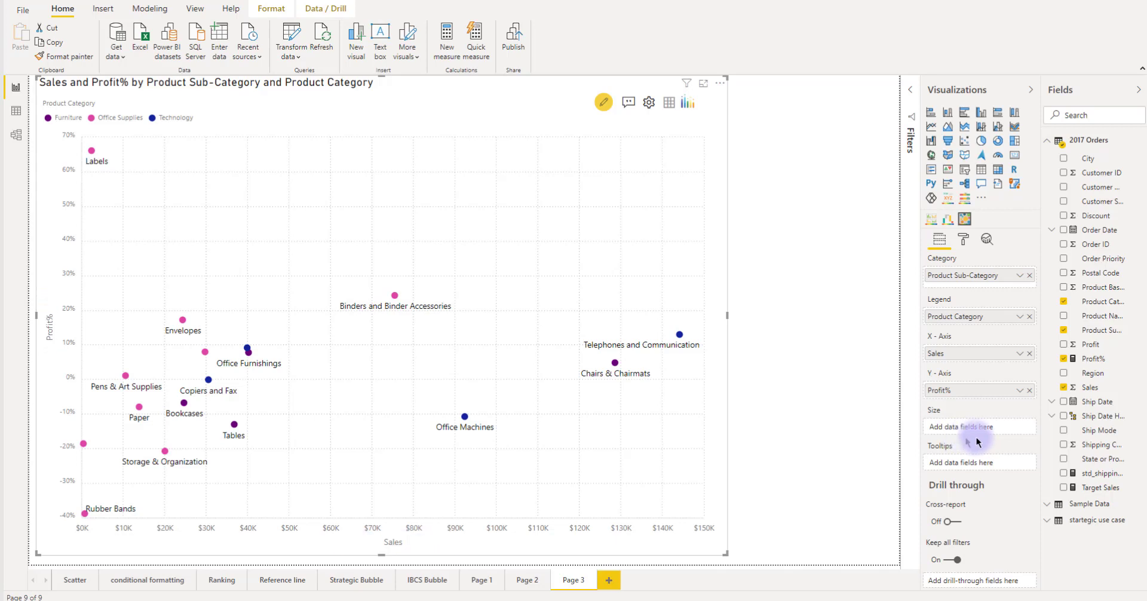
drag(1089, 445, 985, 424)
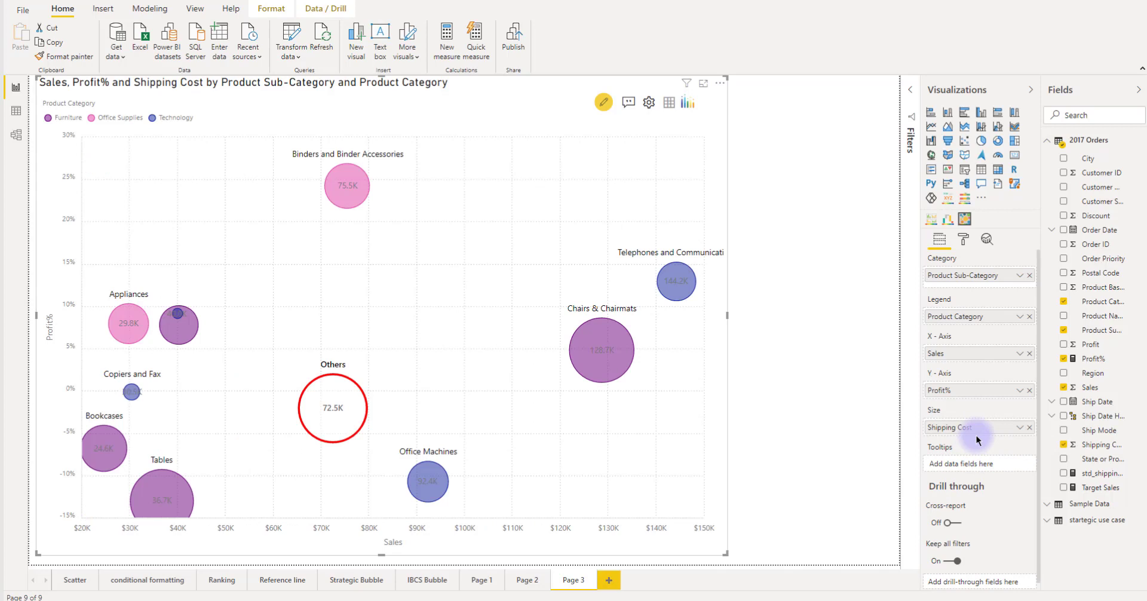
- Add Product Name as a deeper category level and test drilling into Binders and back up
drag(1099, 315, 986, 291)
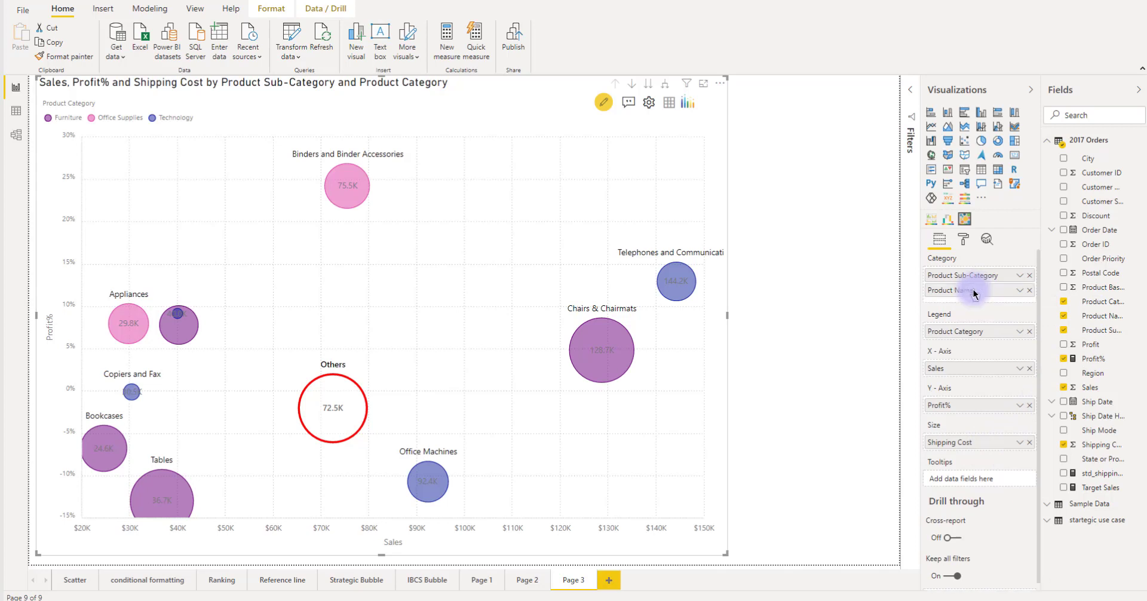
click(631, 83)
click(343, 176)
click(615, 84)
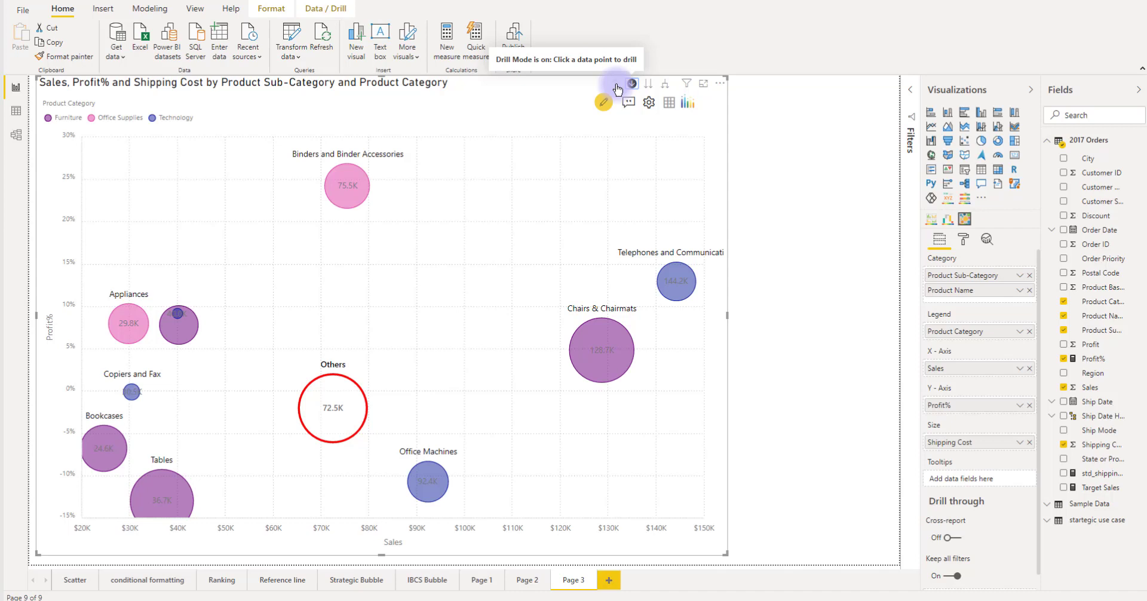
- Rank the chart to show the top 10 items by Sales, grouping the rest as Others
click(649, 102)
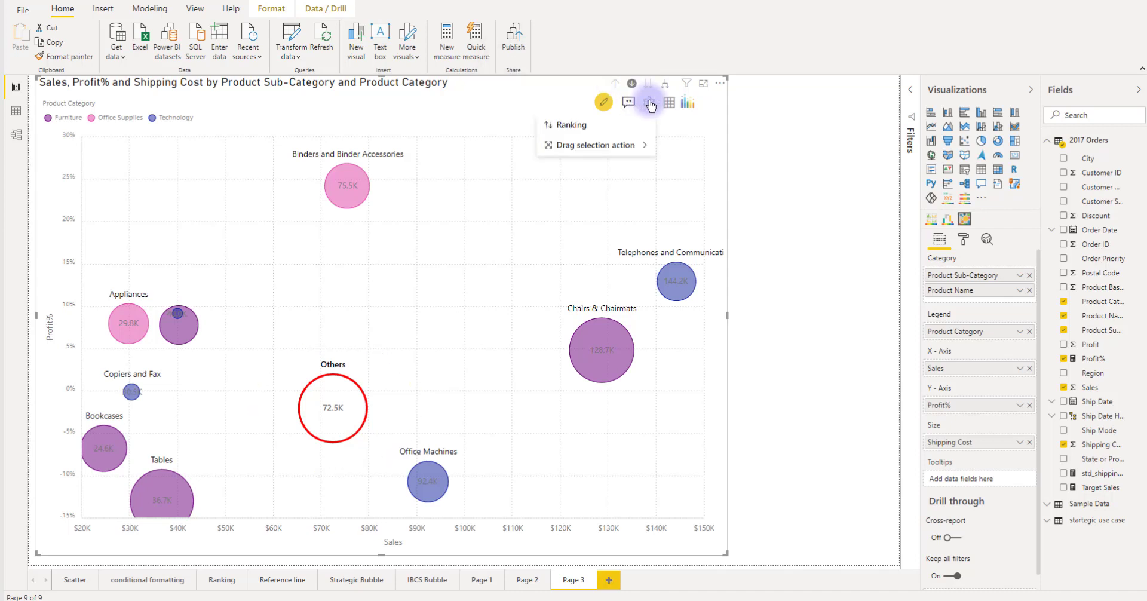
click(620, 125)
click(422, 302)
click(422, 302)
click(412, 328)
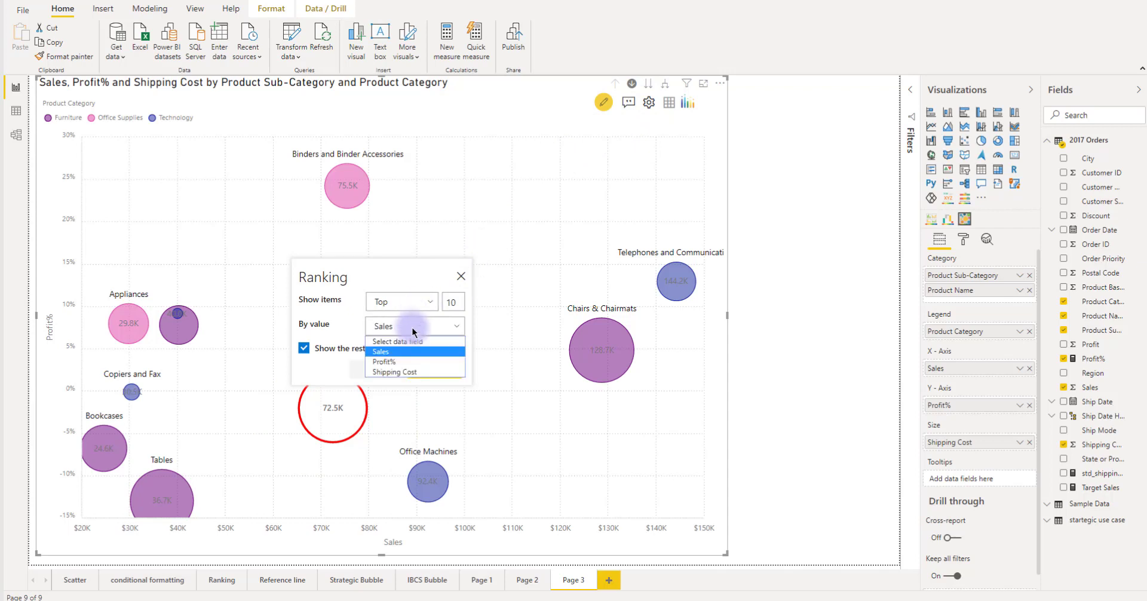
click(412, 327)
click(304, 349)
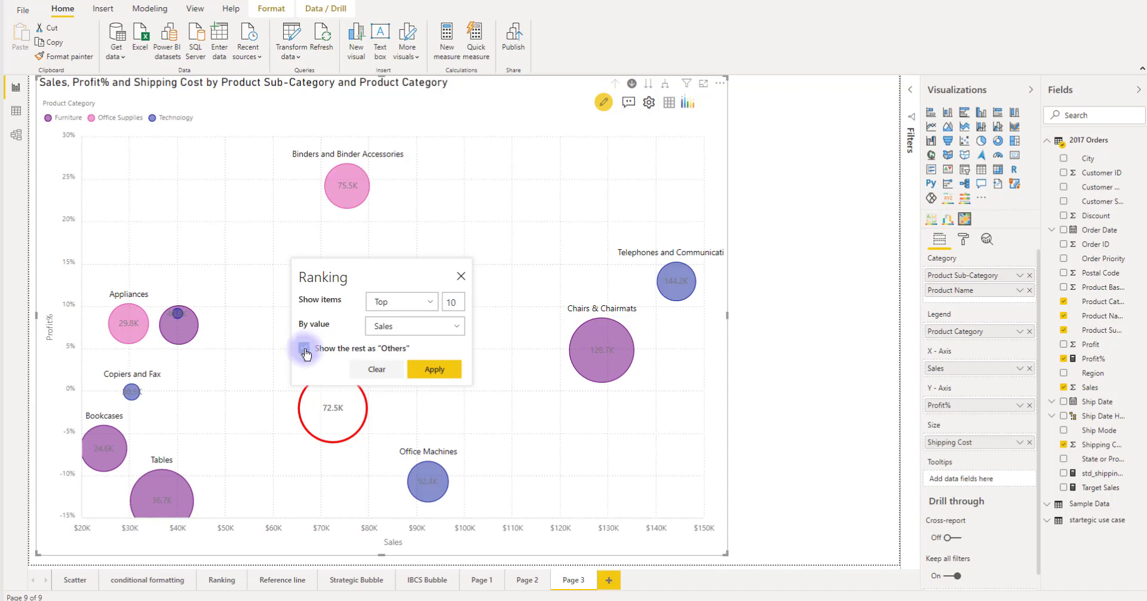
click(421, 372)
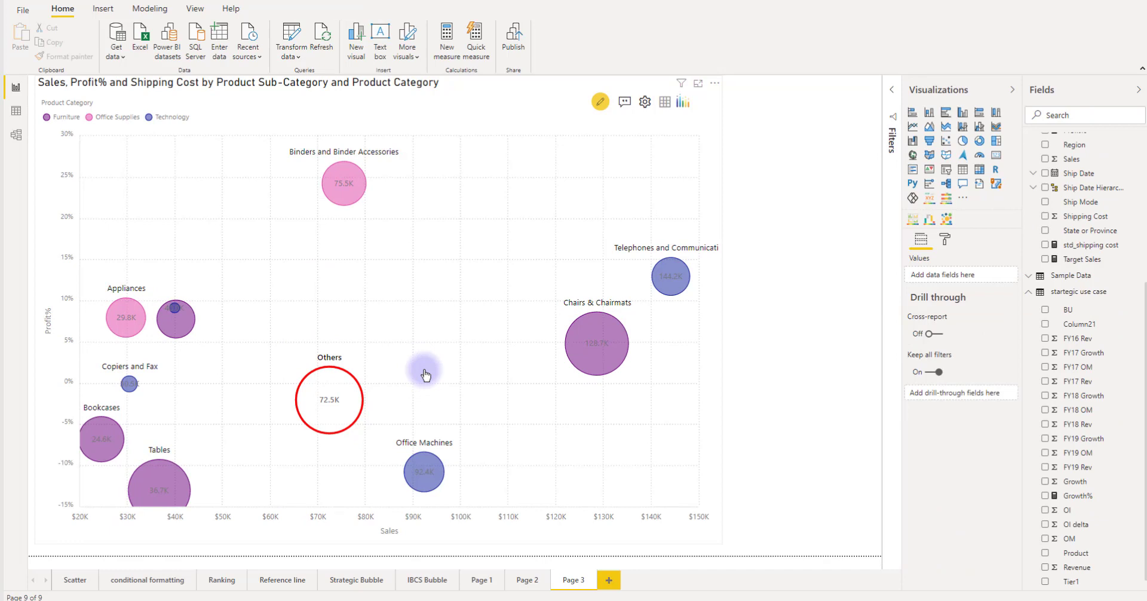
- Keep legend-based marker styles and make Furniture markers squares with a hatched pattern
click(599, 100)
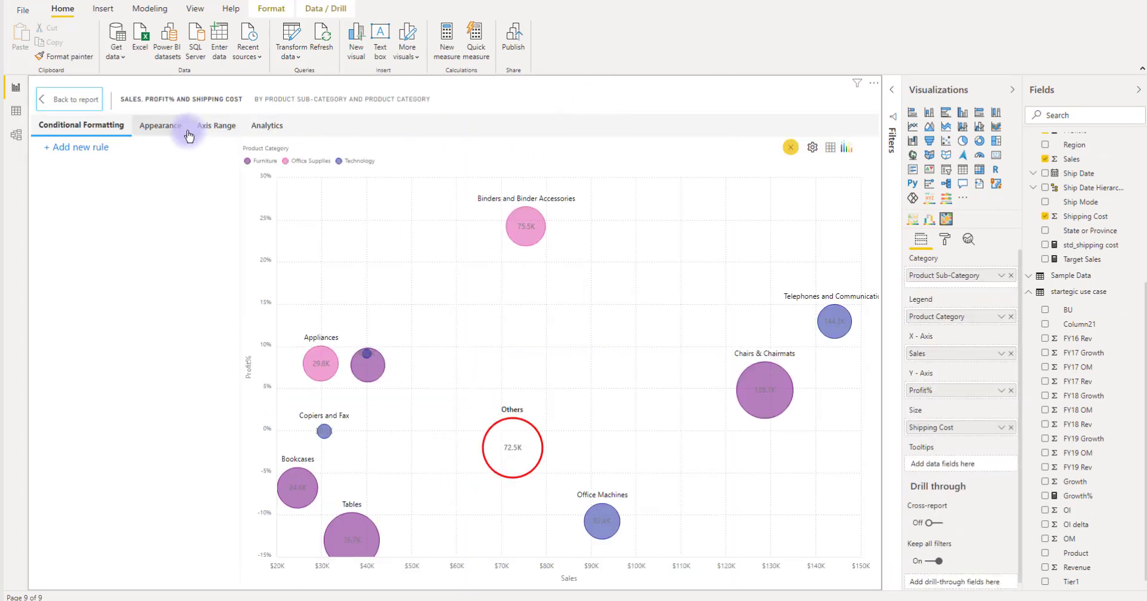
click(178, 126)
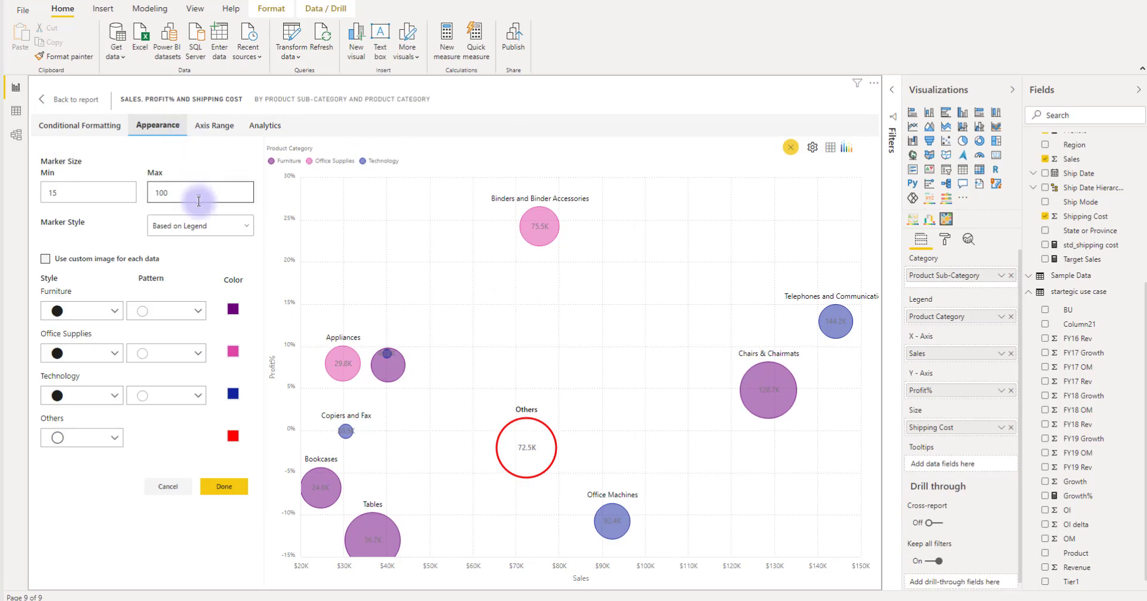
click(203, 226)
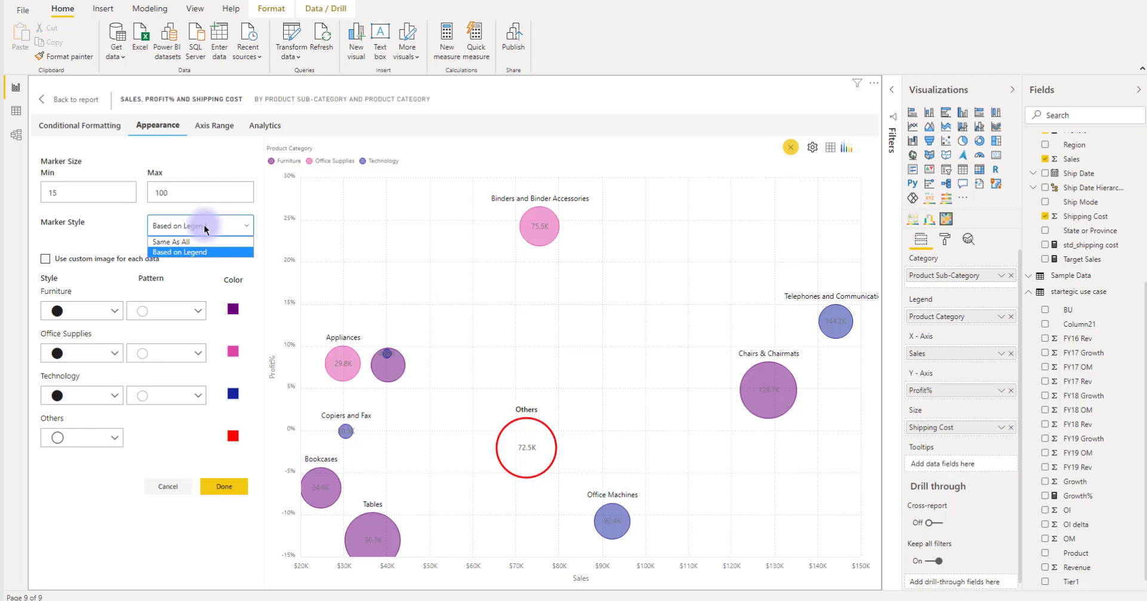
click(204, 226)
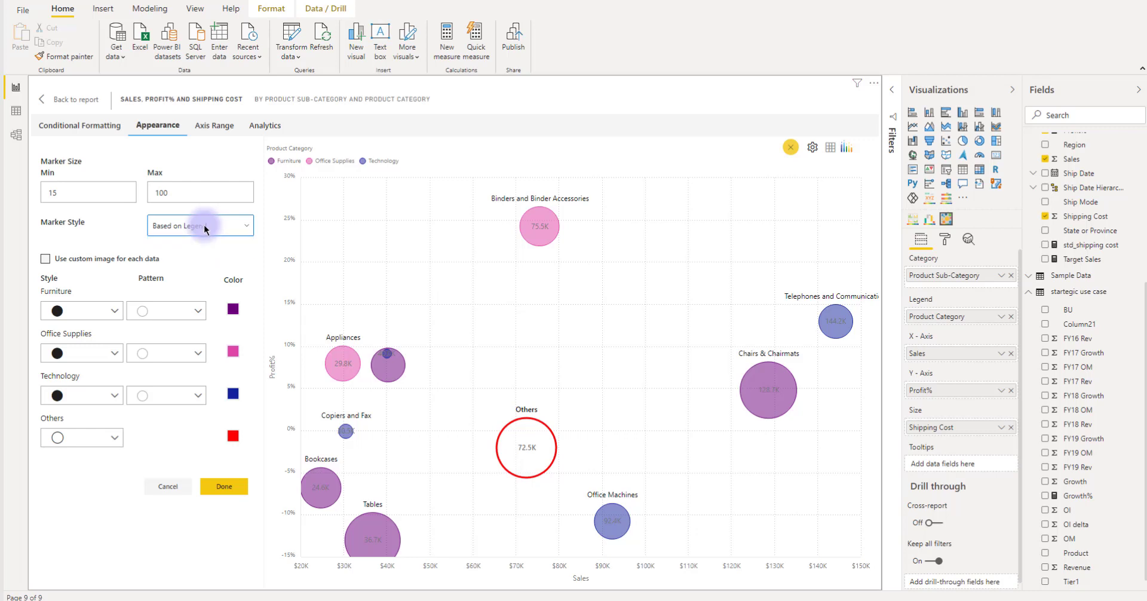
click(111, 309)
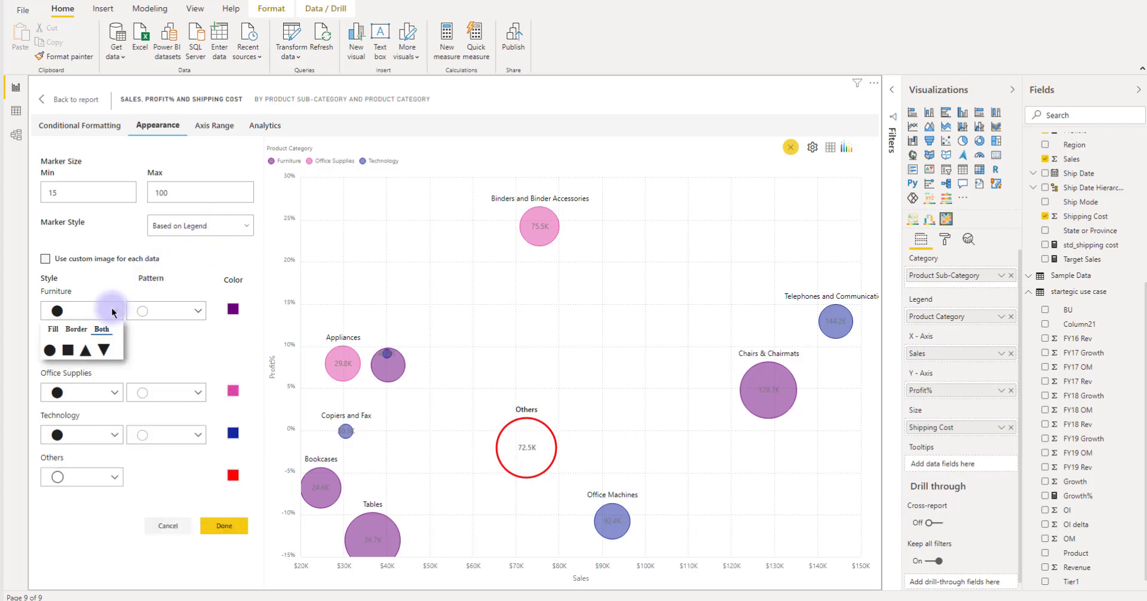
click(70, 350)
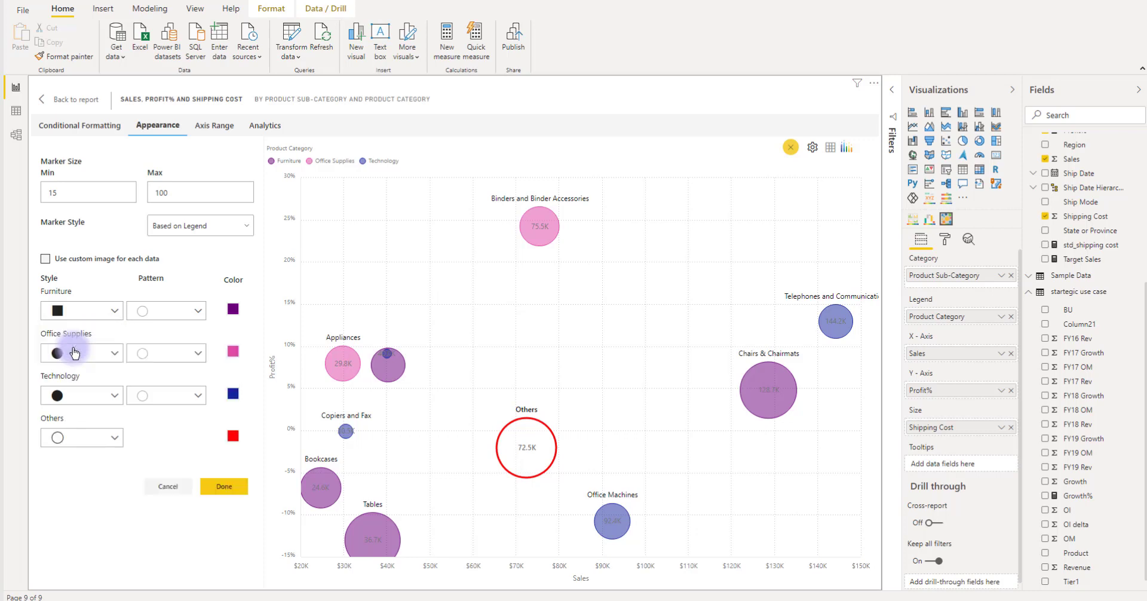
click(142, 311)
click(152, 330)
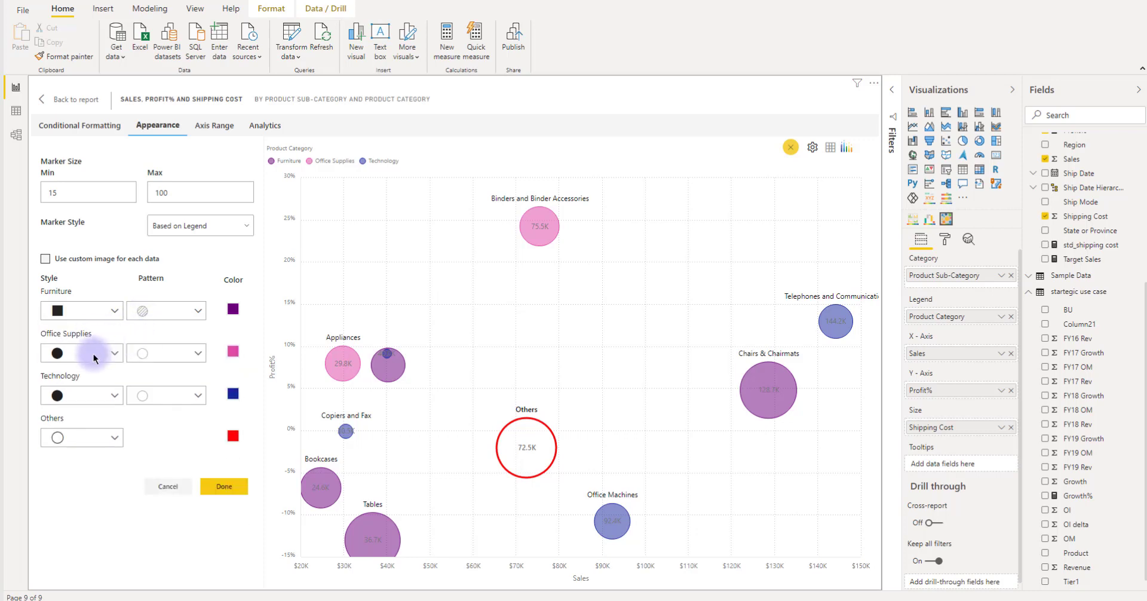
- Make Office Supplies markers outlined triangles and apply the new marker styles
click(93, 353)
click(87, 374)
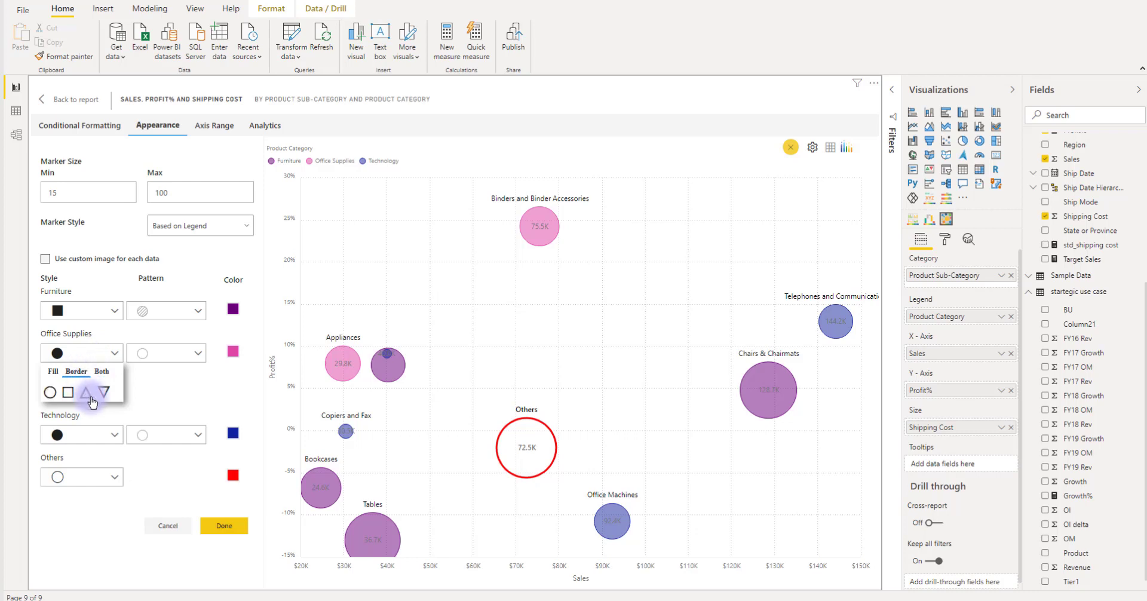
click(86, 394)
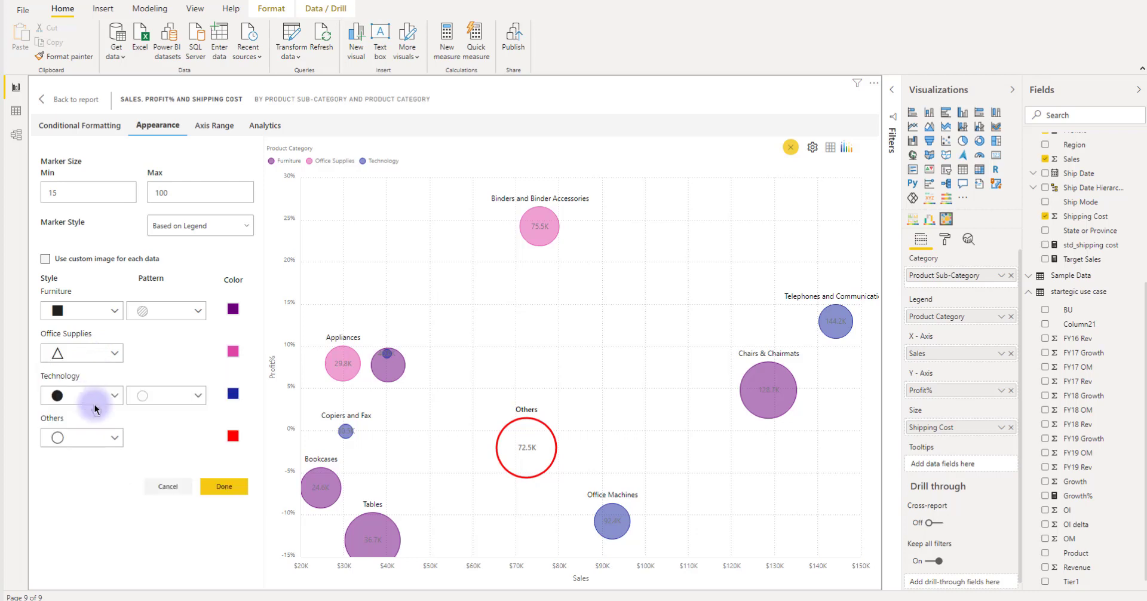
click(216, 485)
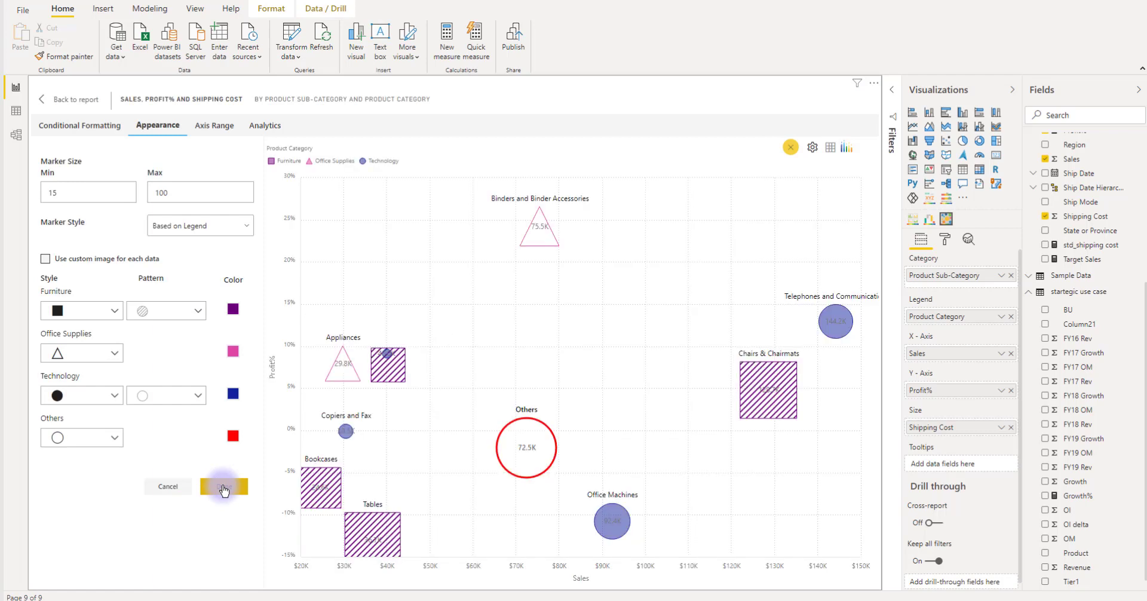
- Turn on per-category custom marker images, assign the furniture icon to Furniture, and apply
click(43, 261)
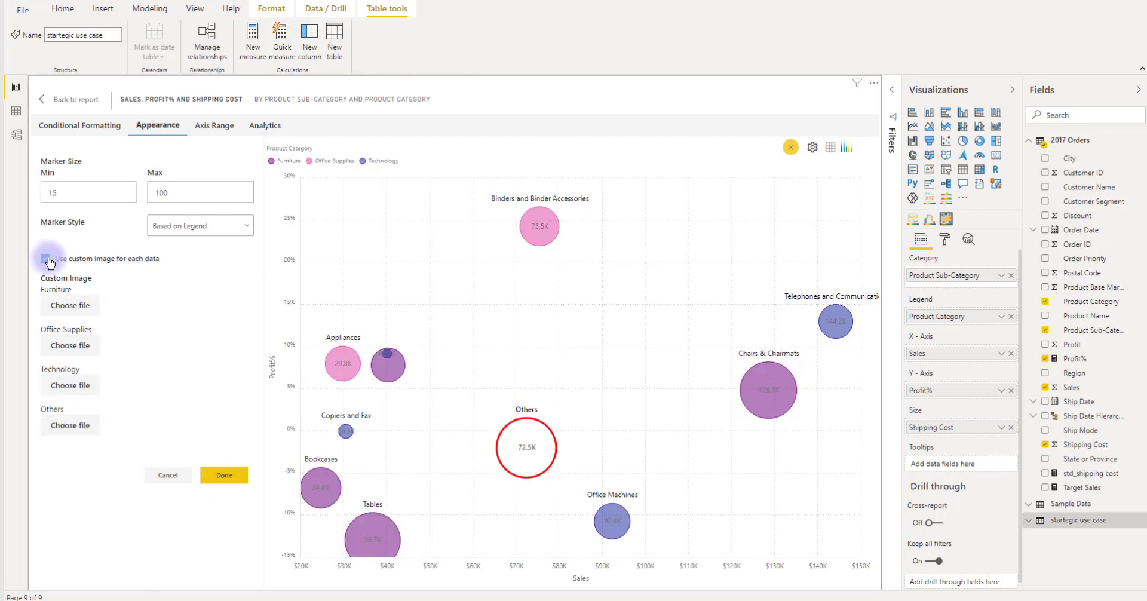
click(75, 307)
click(343, 71)
click(758, 430)
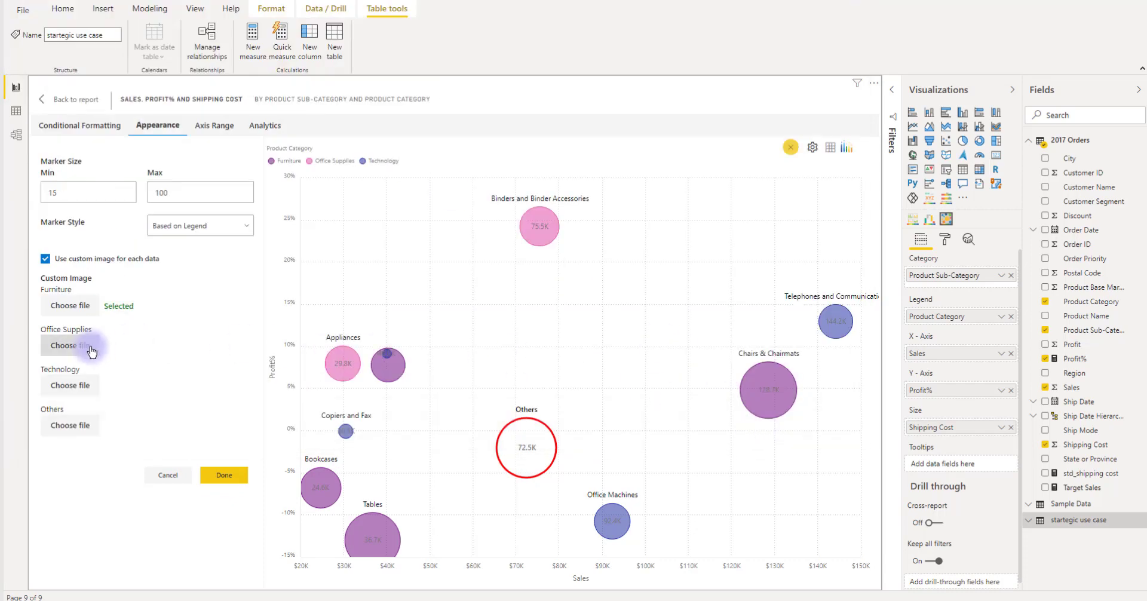
click(230, 475)
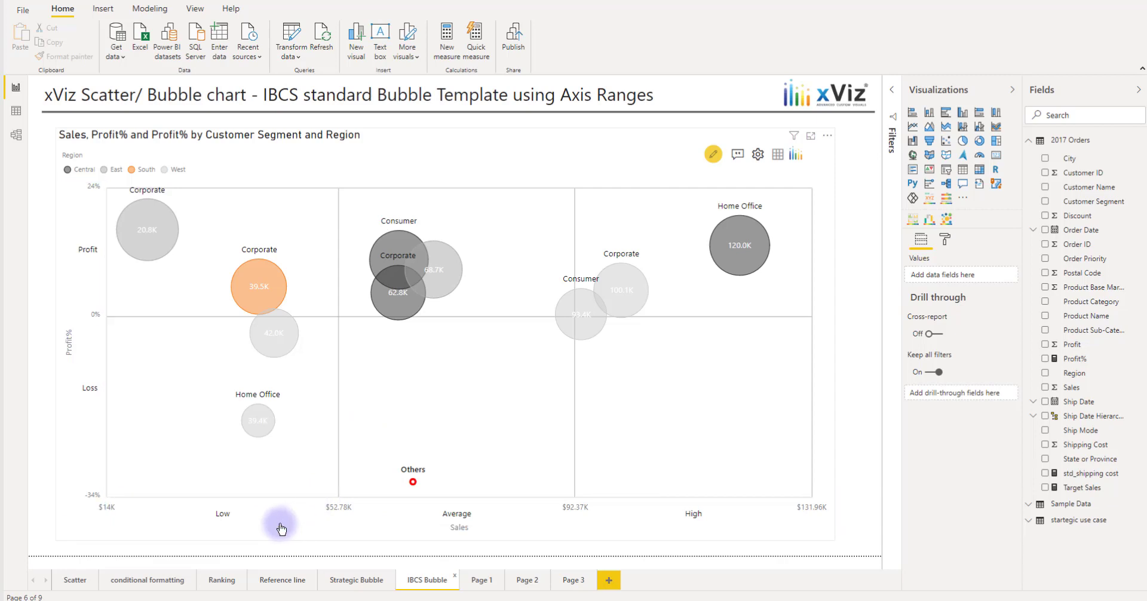
- In the X Axis range settings, add then delete Range 3 and Range 4, keeping Low/Average/High
click(713, 154)
click(213, 125)
click(144, 179)
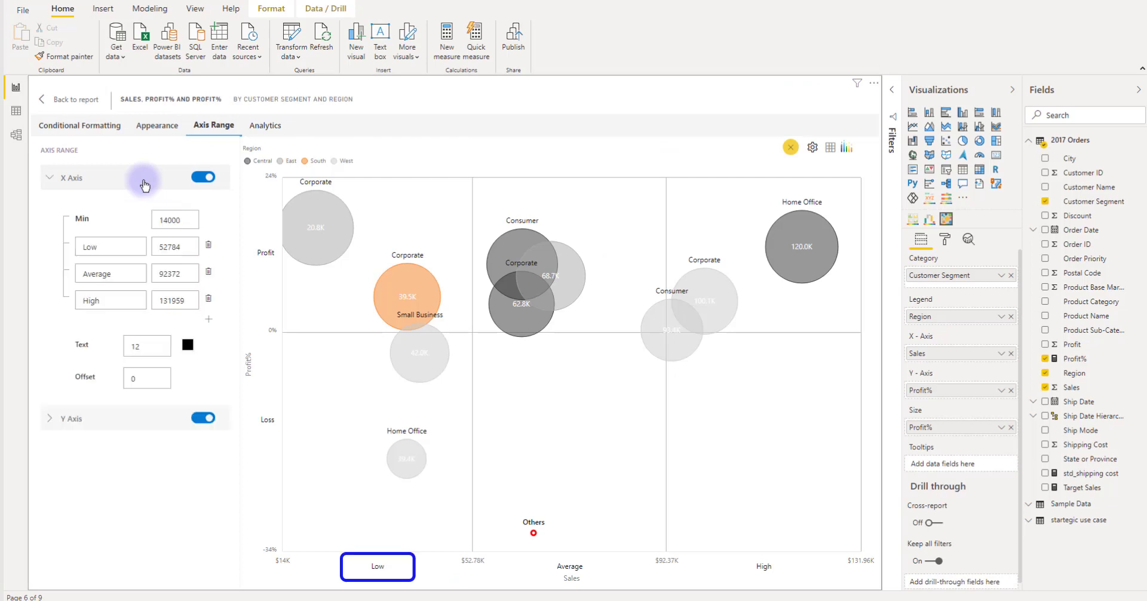
click(210, 318)
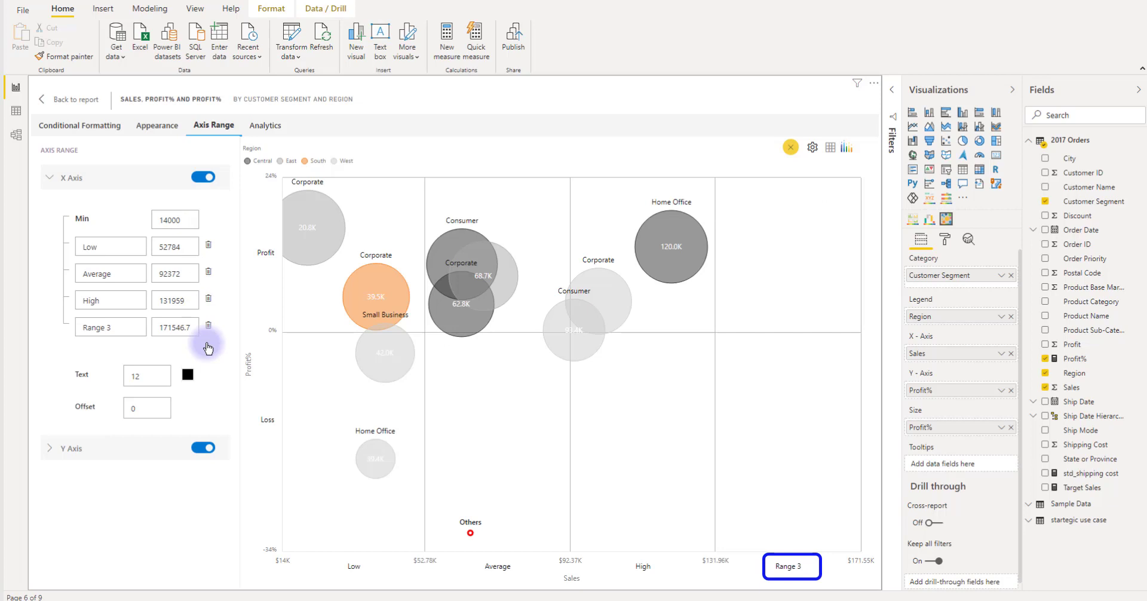
click(207, 348)
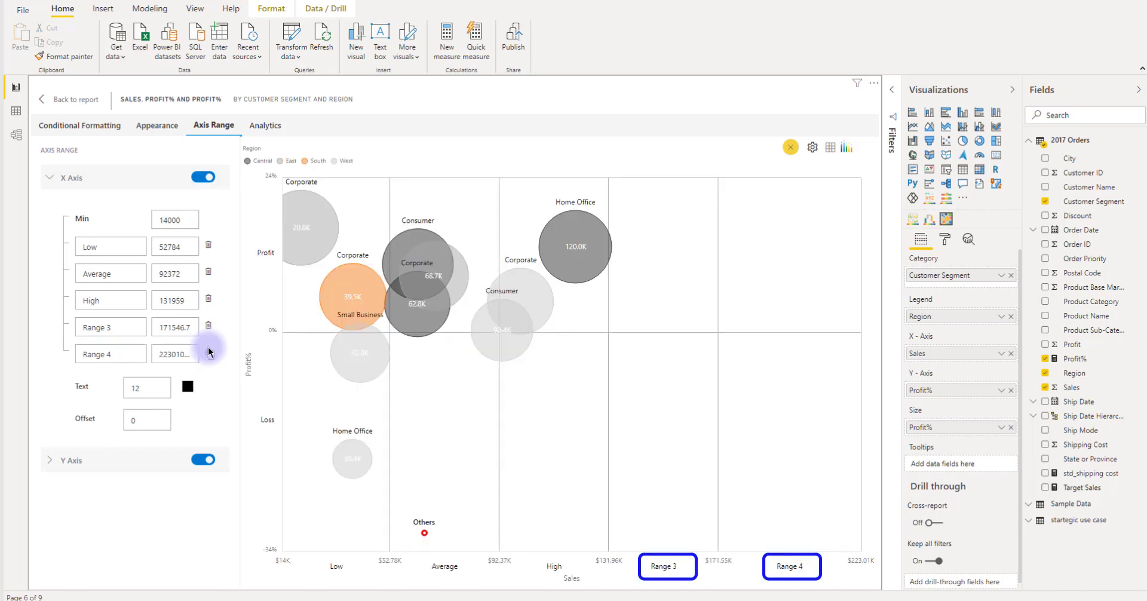
click(208, 351)
click(208, 325)
click(266, 126)
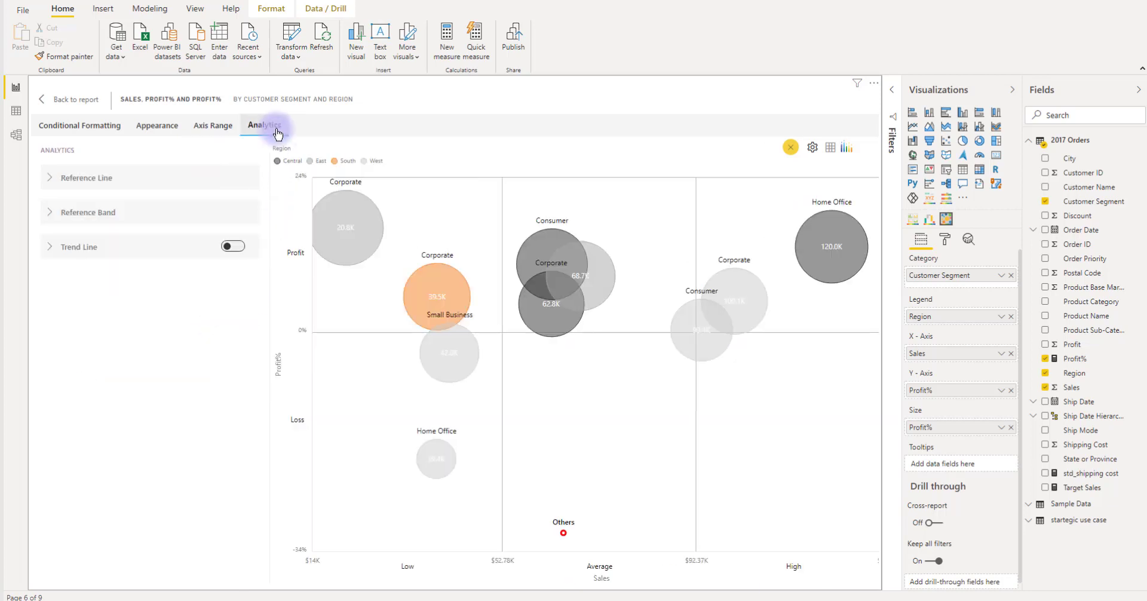
- Turn on the Loss Making Products reference band, the zero line and the Median Sales line
click(205, 212)
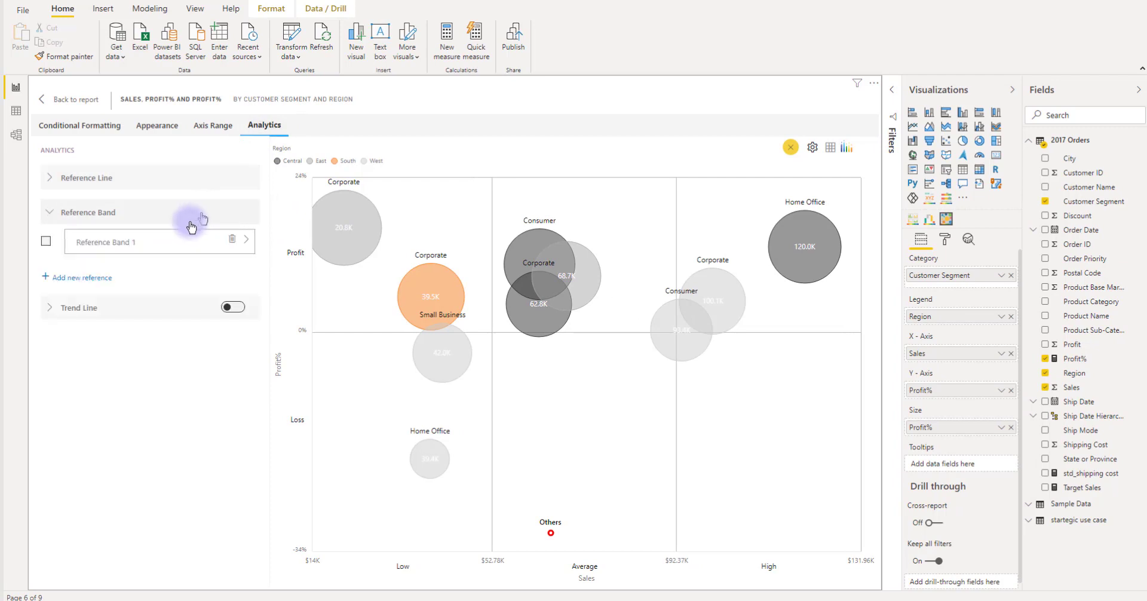
click(47, 243)
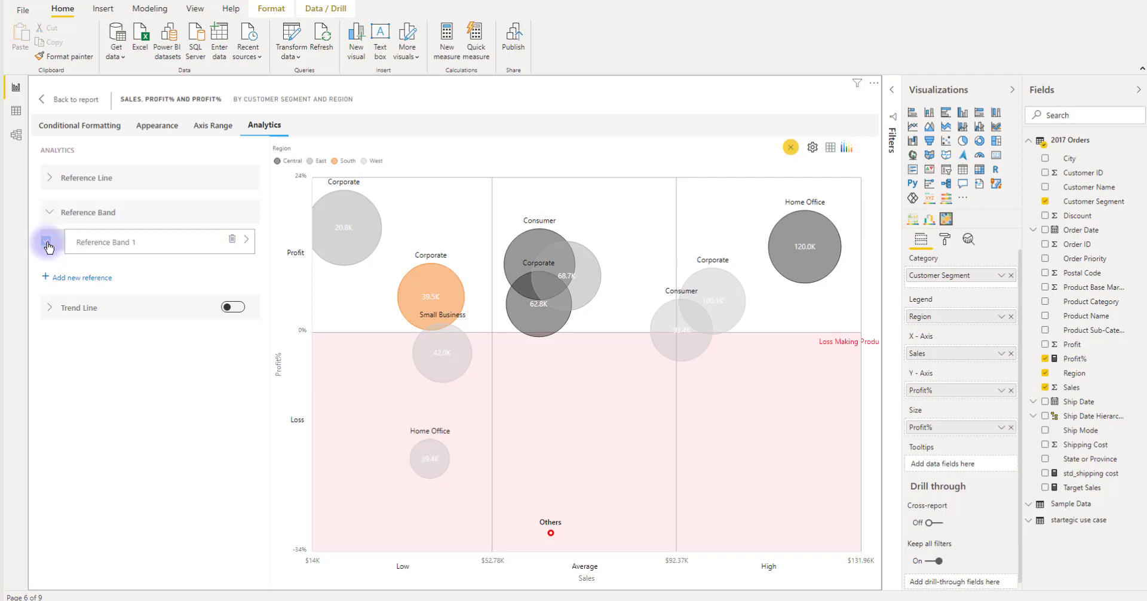
click(53, 181)
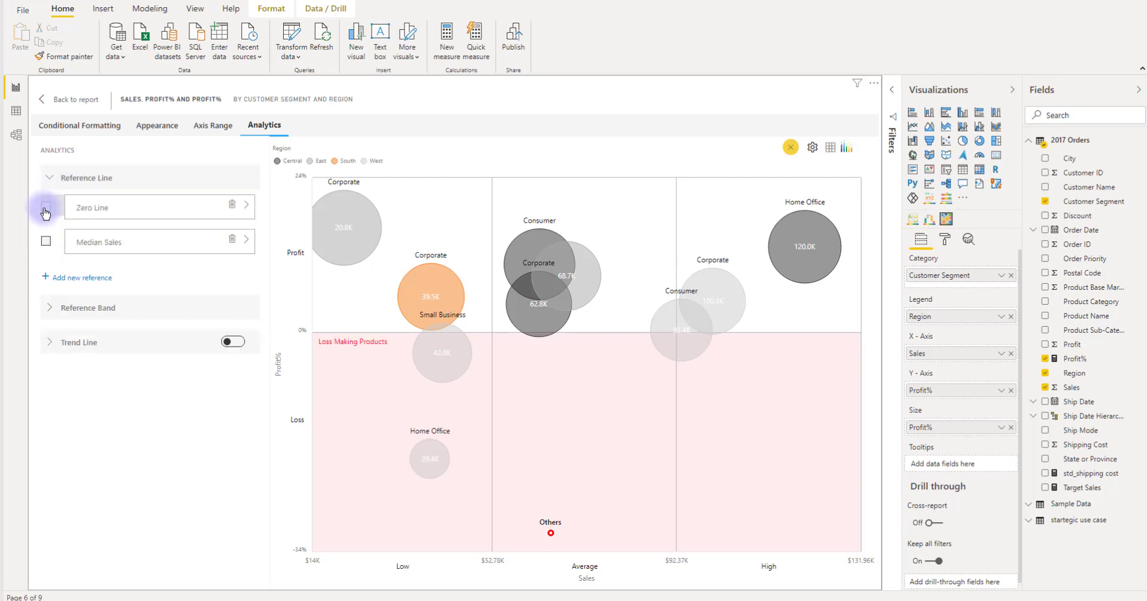
click(46, 209)
click(52, 242)
- Keep the Median Sales line vertical with Median type, then return to the Strategic Bubble page
click(246, 240)
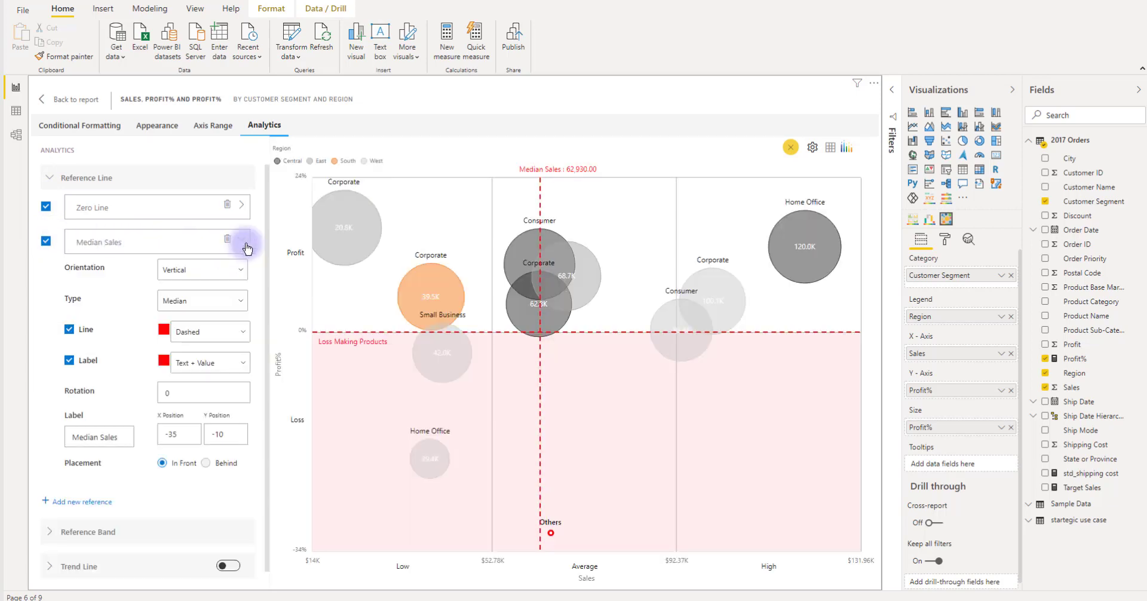
click(234, 270)
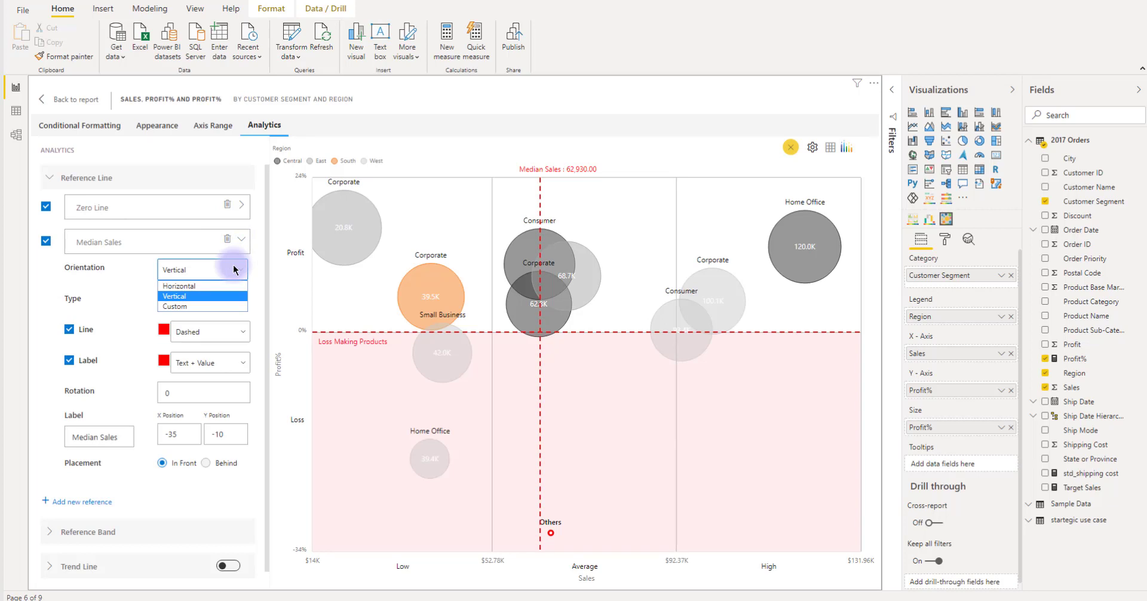
click(233, 269)
click(227, 301)
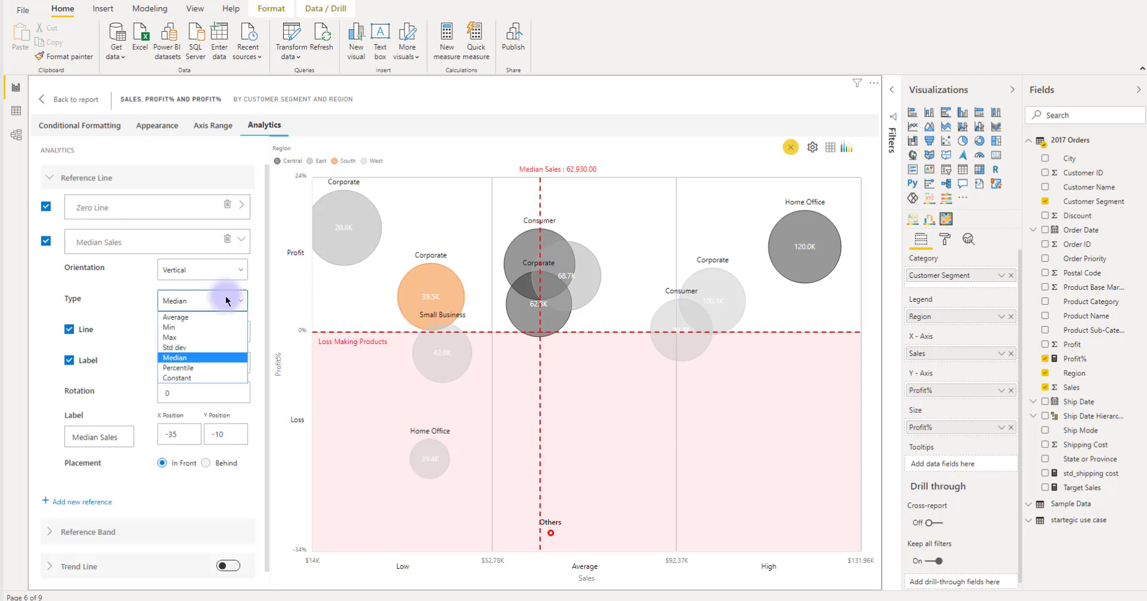
click(215, 299)
click(90, 99)
click(346, 570)
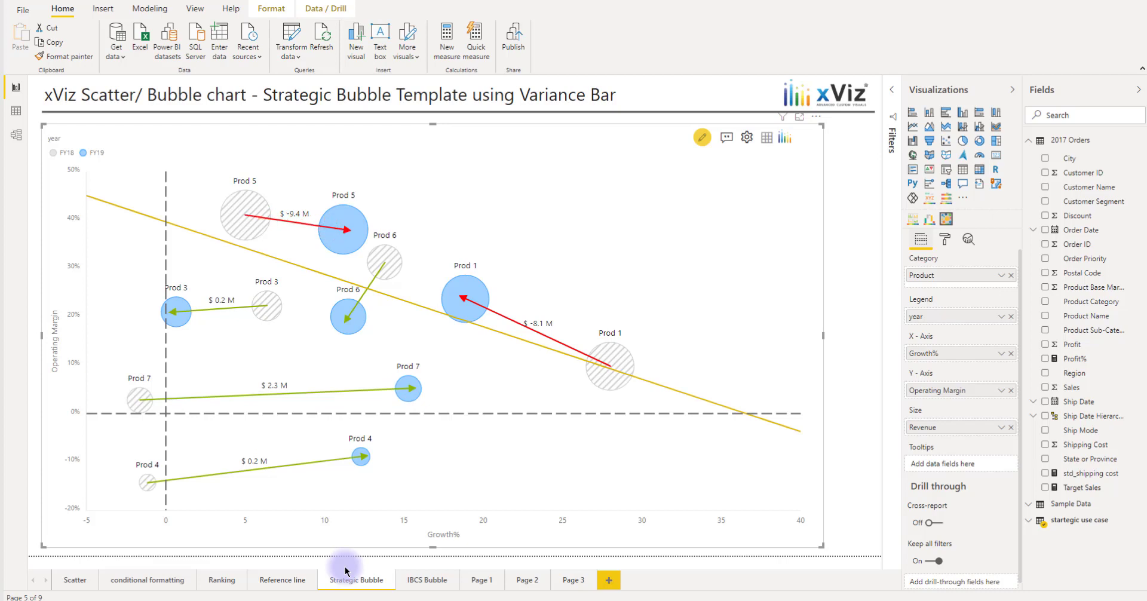
- Switch the variance bar value display to Y value, then back to Size
click(943, 240)
click(946, 390)
click(946, 426)
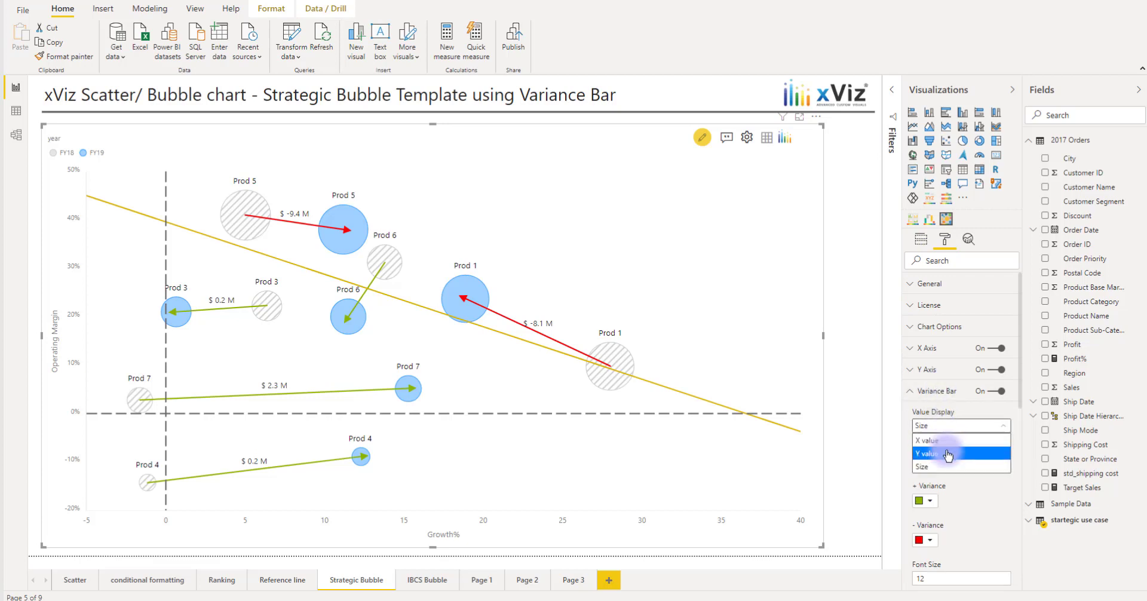
click(948, 454)
click(950, 425)
click(951, 466)
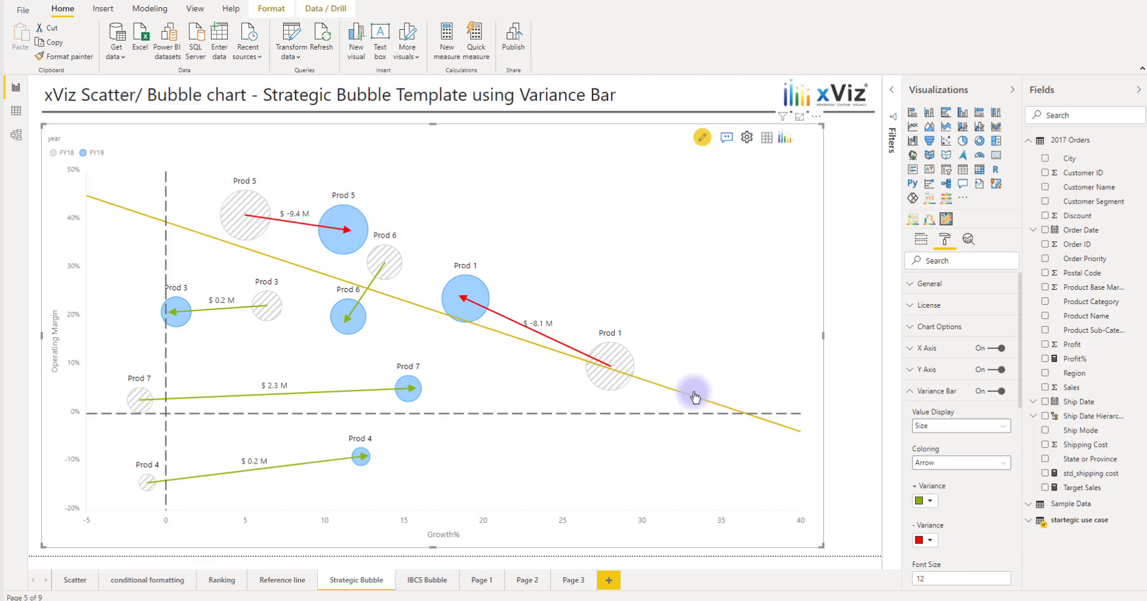
- Add a yellow 'Rule of 40' text-and-arrow annotation and place it above the trend line
click(692, 390)
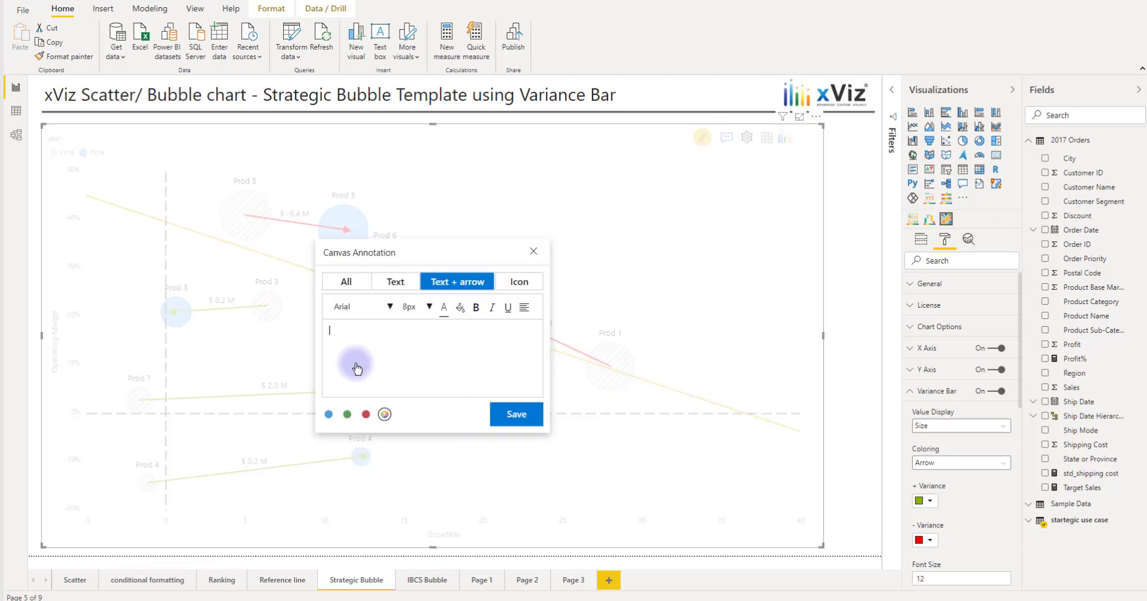
text(Rule of 40)
click(384, 414)
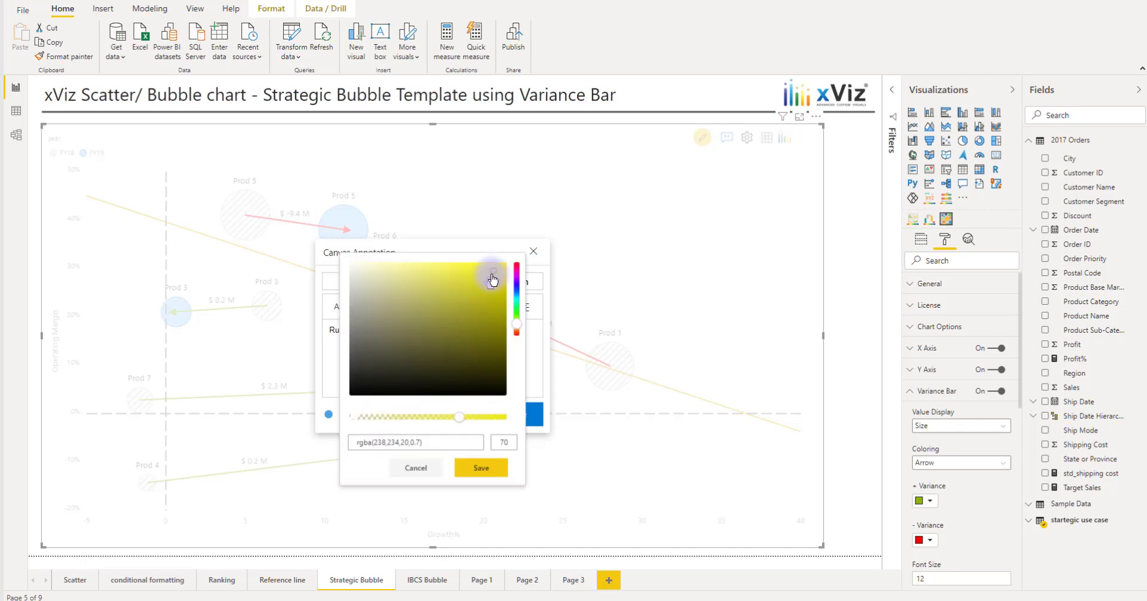
click(485, 469)
click(523, 418)
mouse_move(724, 358)
mouse_down()
mouse_move(716, 331)
mouse_move(755, 341)
mouse_up()
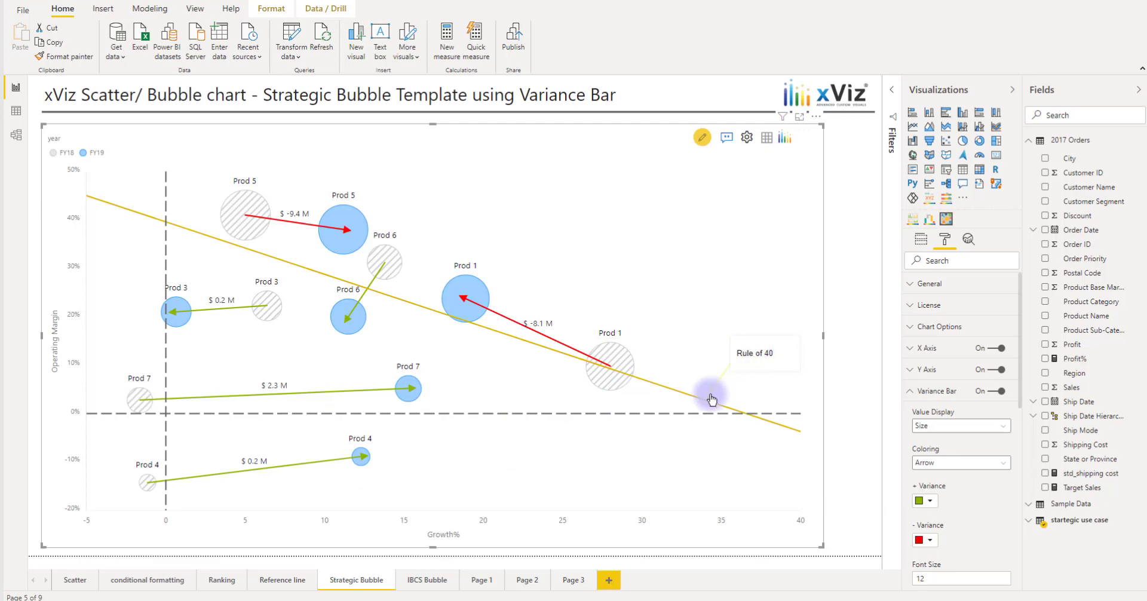